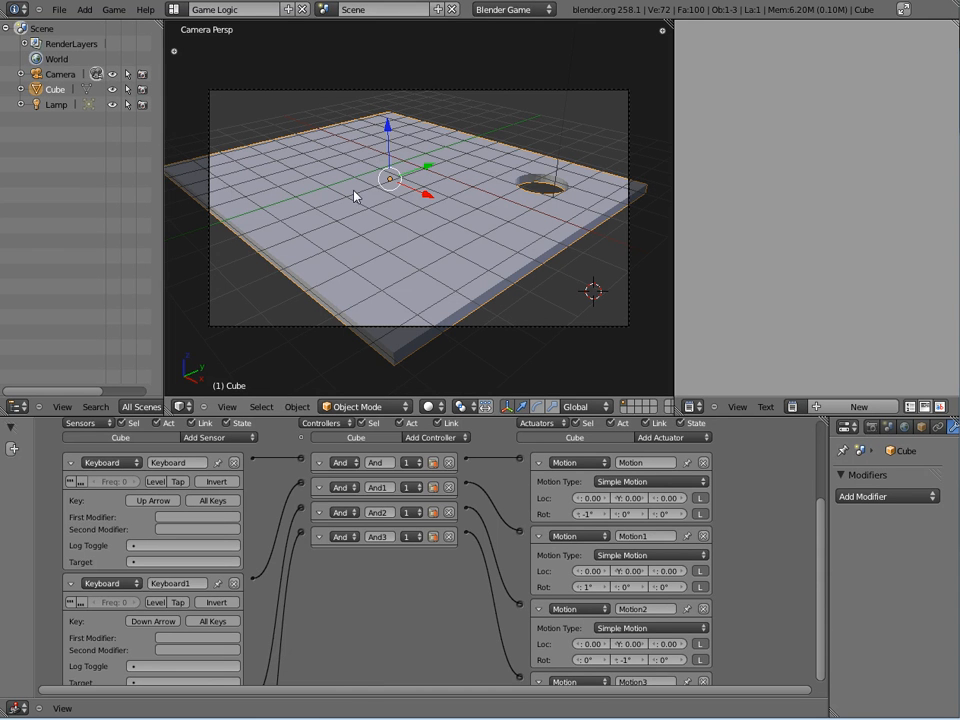
Add a UV sphere just outside the board, beyond the edge opposite the hole.
{"action": "key", "text": "KP_7"}
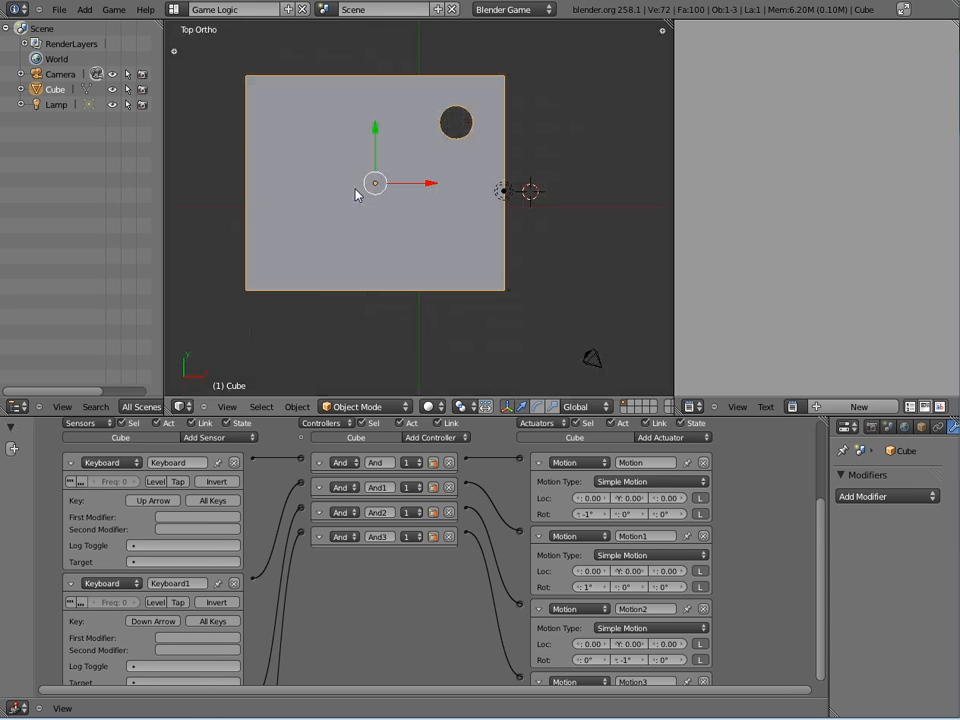
{"action": "left_click", "coordinate": [215, 112]}
{"action": "key", "text": "shift+a"}
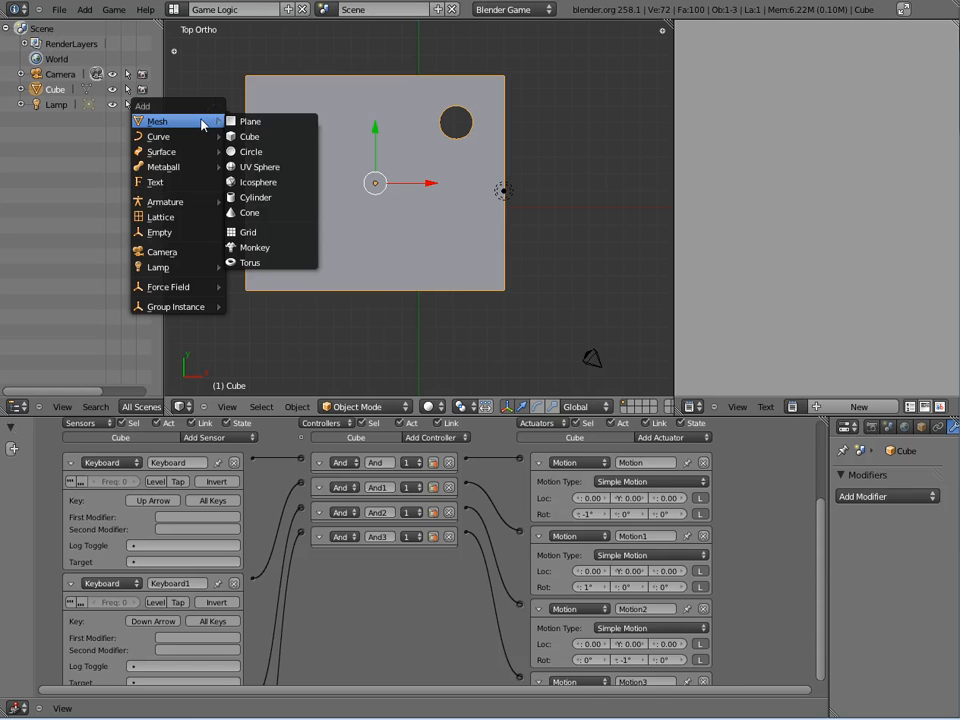
{"action": "left_click", "coordinate": [258, 166]}
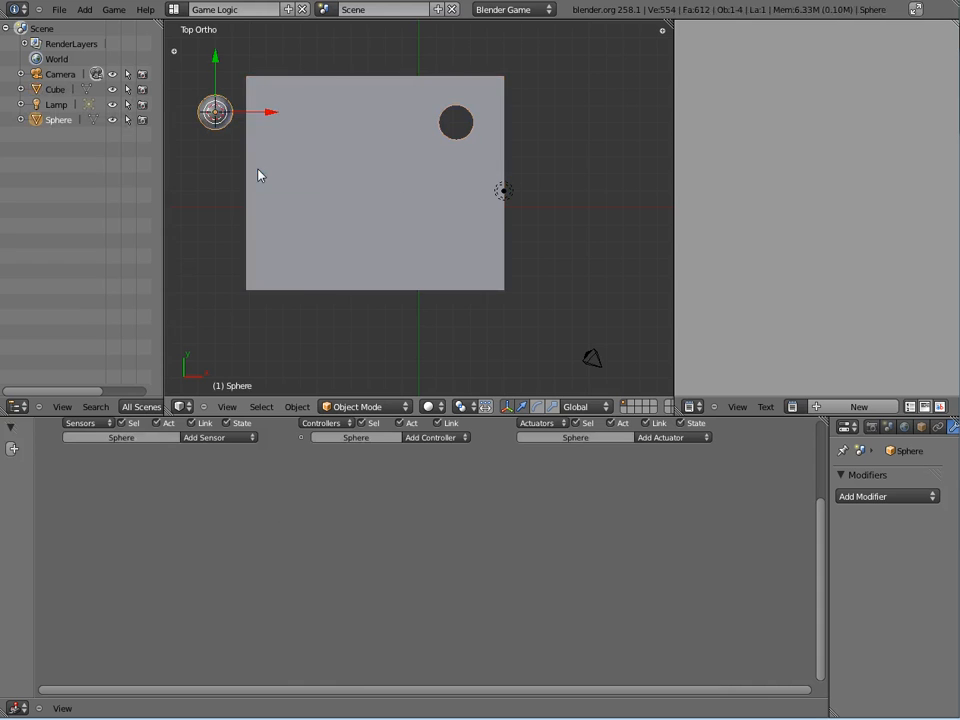
Move the sphere along X past the board edge nearest the hole and scale it to about 0.78.
{"action": "left_click_drag", "start_coordinate": [270, 118], "coordinate": [594, 150]}
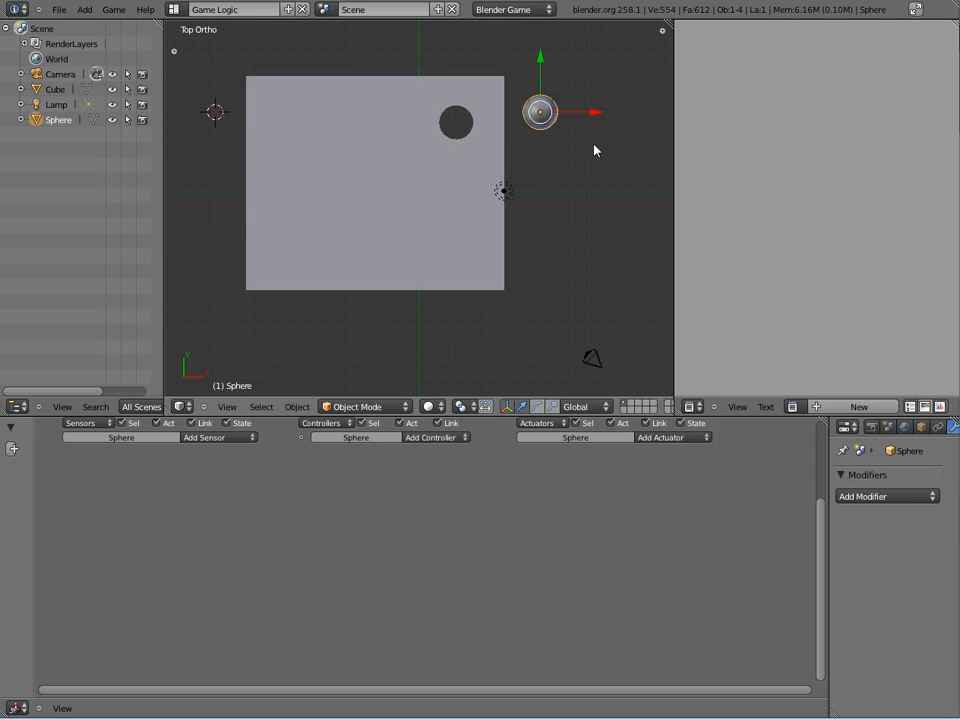
{"action": "key", "text": "s"}
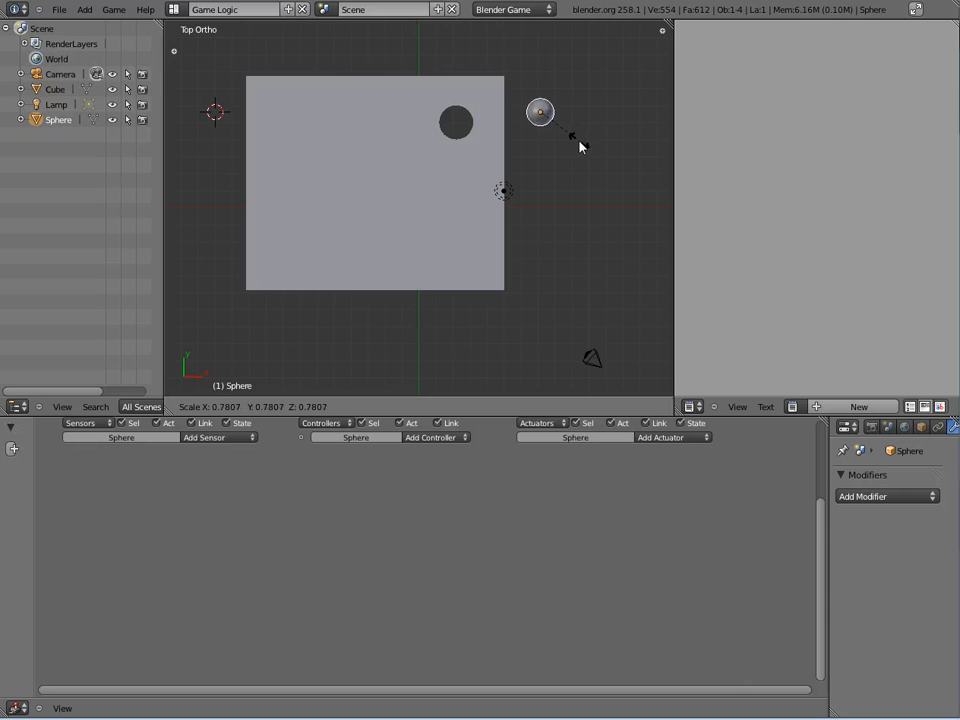
{"action": "left_click", "coordinate": [580, 145]}
Move the sphere along X over the board corner across from the hole and raise it above the surface.
{"action": "left_click_drag", "start_coordinate": [594, 118], "coordinate": [326, 135]}
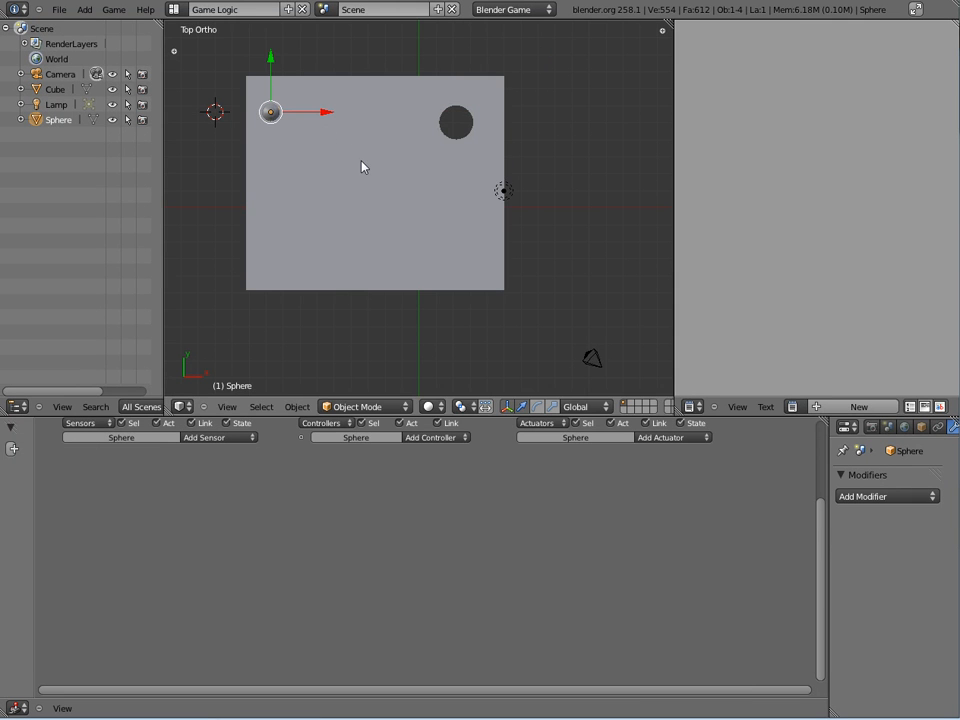
{"action": "key", "text": "KP_3"}
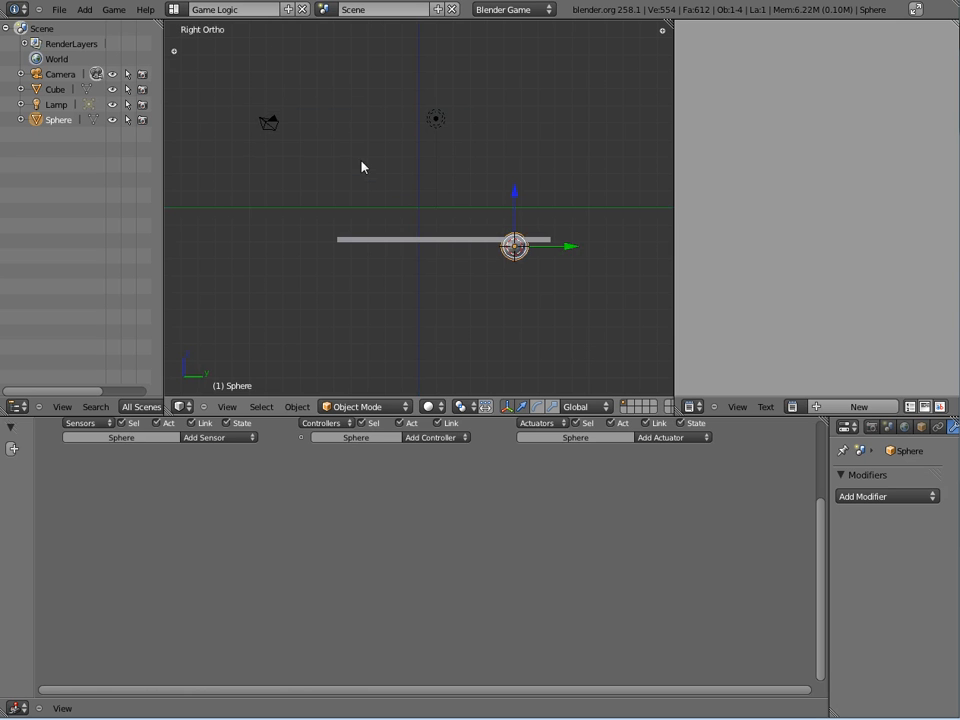
{"action": "left_click_drag", "start_coordinate": [510, 197], "coordinate": [509, 157]}
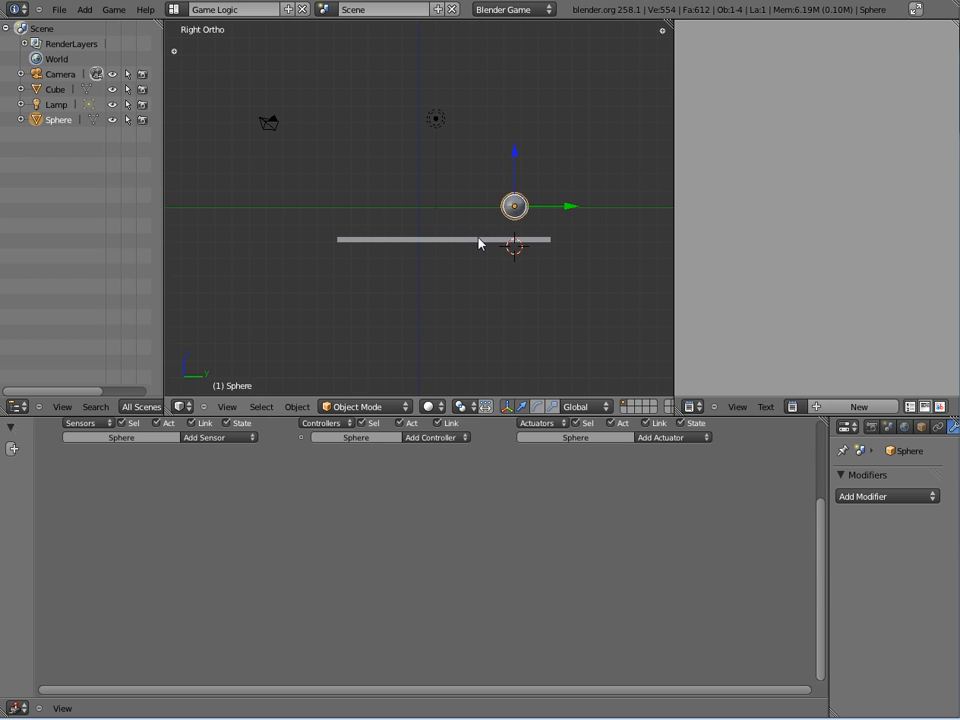
Test-run the game from the camera view to check how the sphere behaves, and stop it.
{"action": "key", "text": "KP_0"}
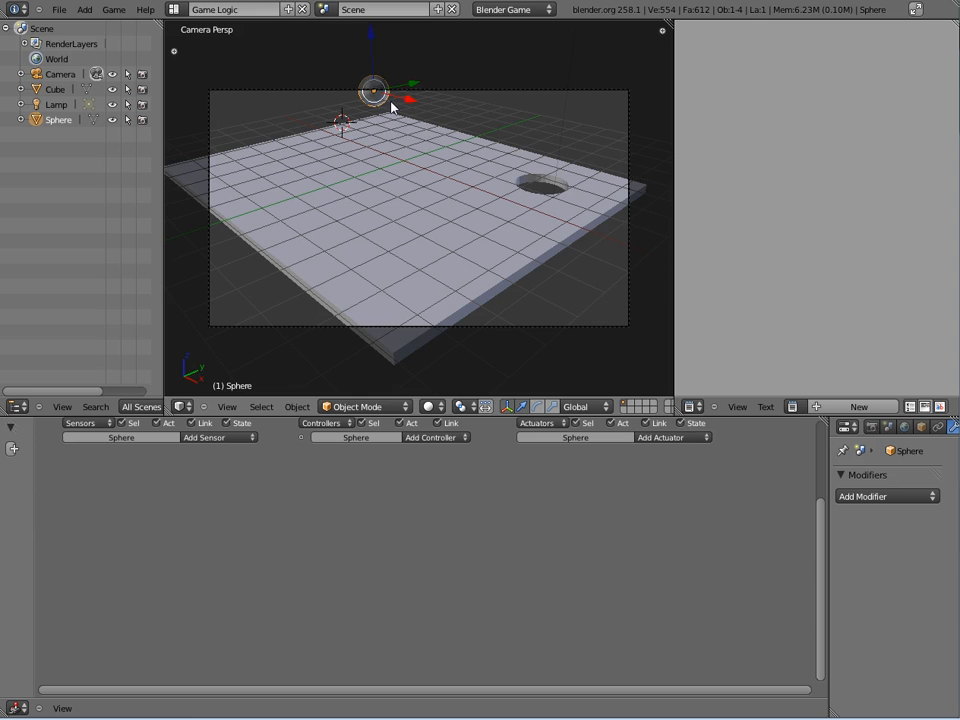
{"action": "key", "text": "p"}
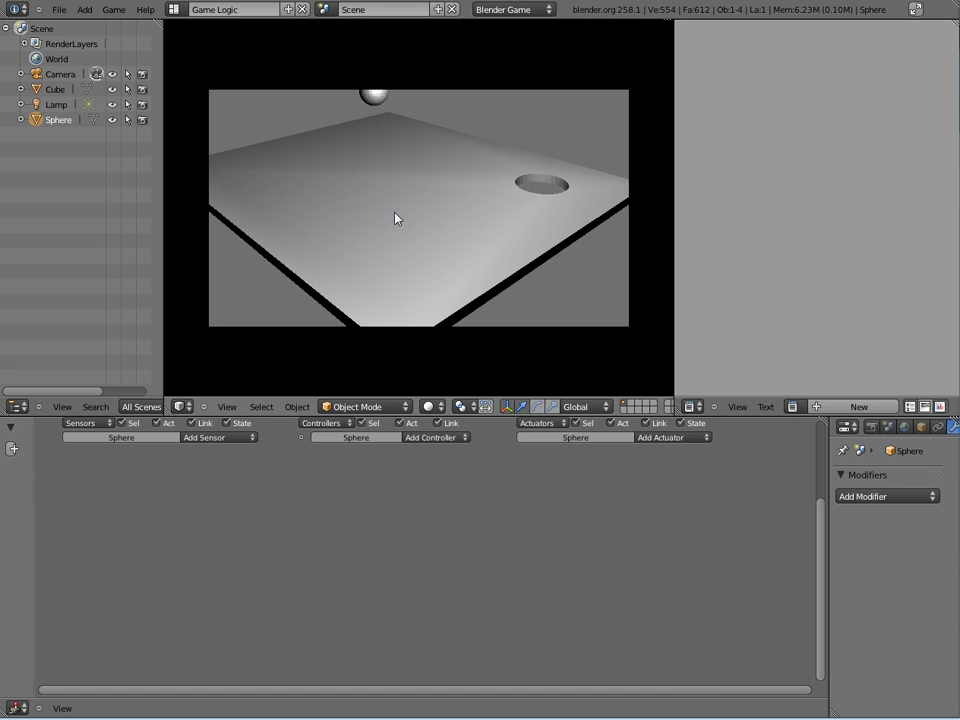
{"action": "key", "text": "Escape"}
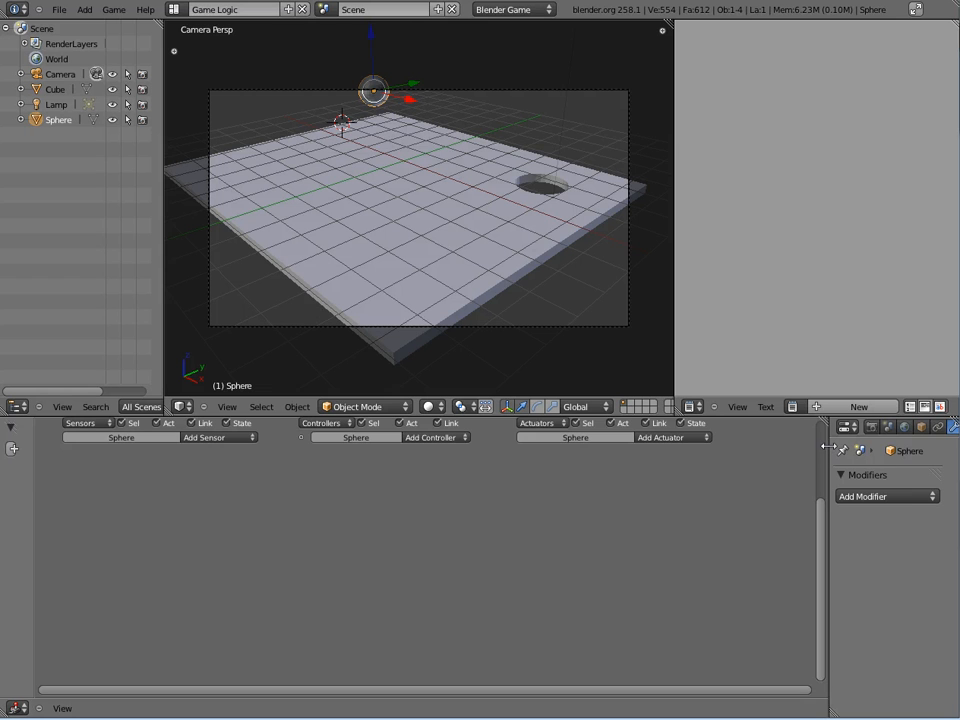
Enlarge the properties editor and show the sphere's physics settings.
{"action": "left_click_drag", "start_coordinate": [827, 446], "coordinate": [533, 446]}
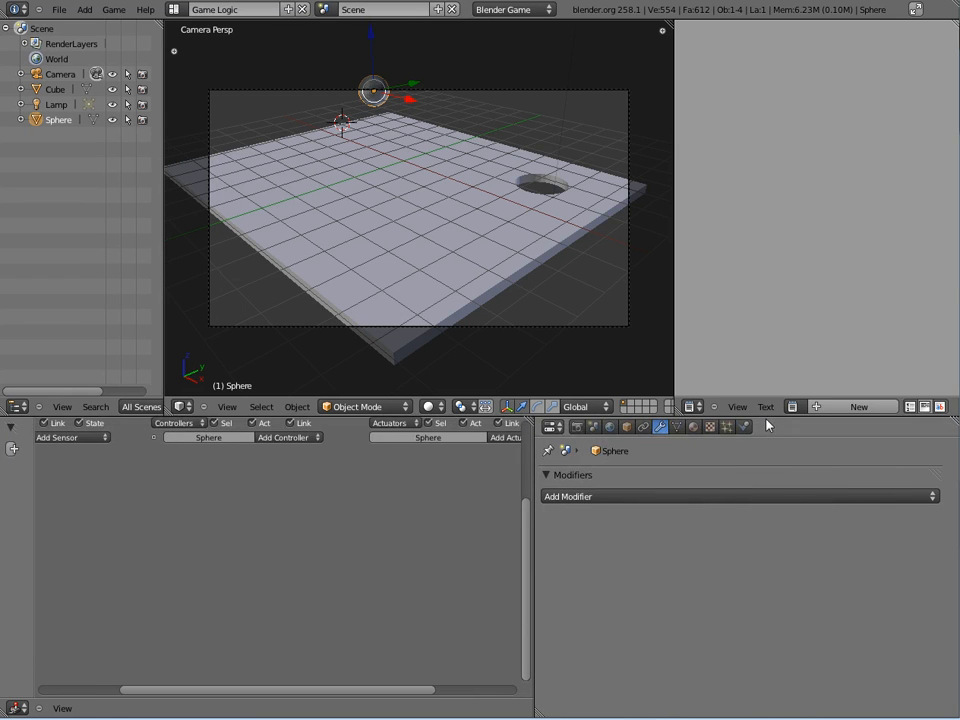
{"action": "left_click_drag", "start_coordinate": [768, 426], "coordinate": [746, 253]}
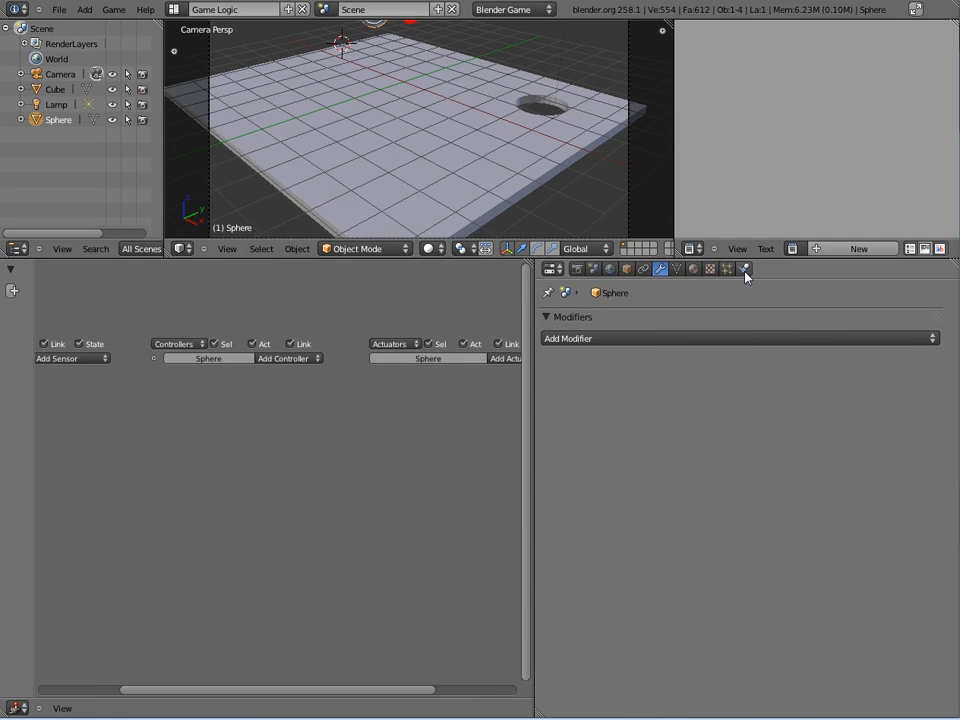
{"action": "left_click", "coordinate": [745, 270]}
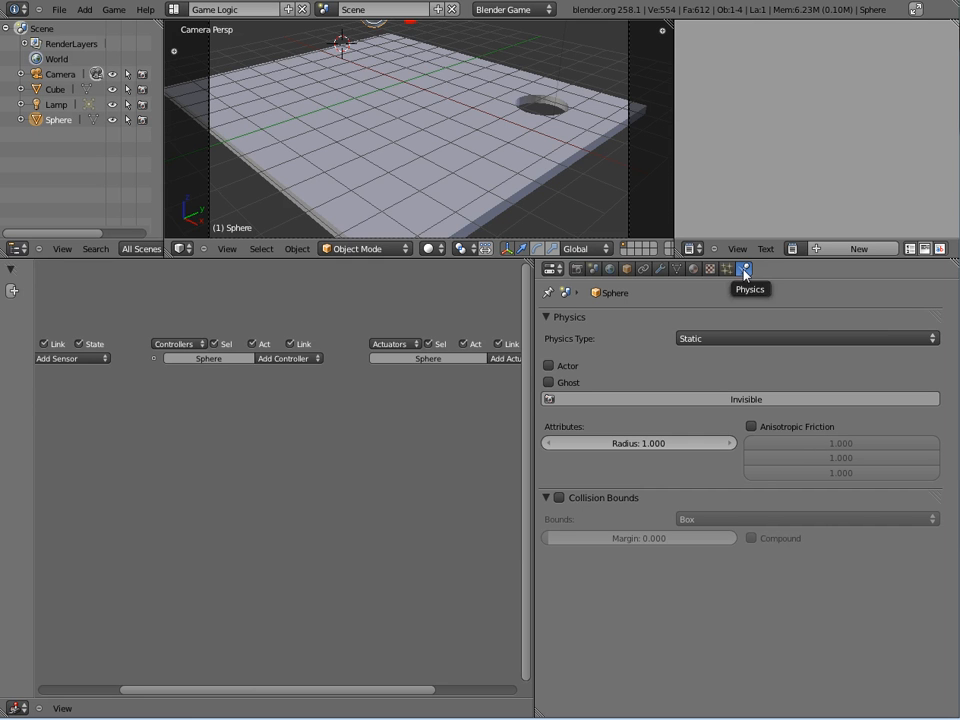
Switch the engine to Blender Render to view its physics options and return to Blender Game.
{"action": "left_click", "coordinate": [533, 12]}
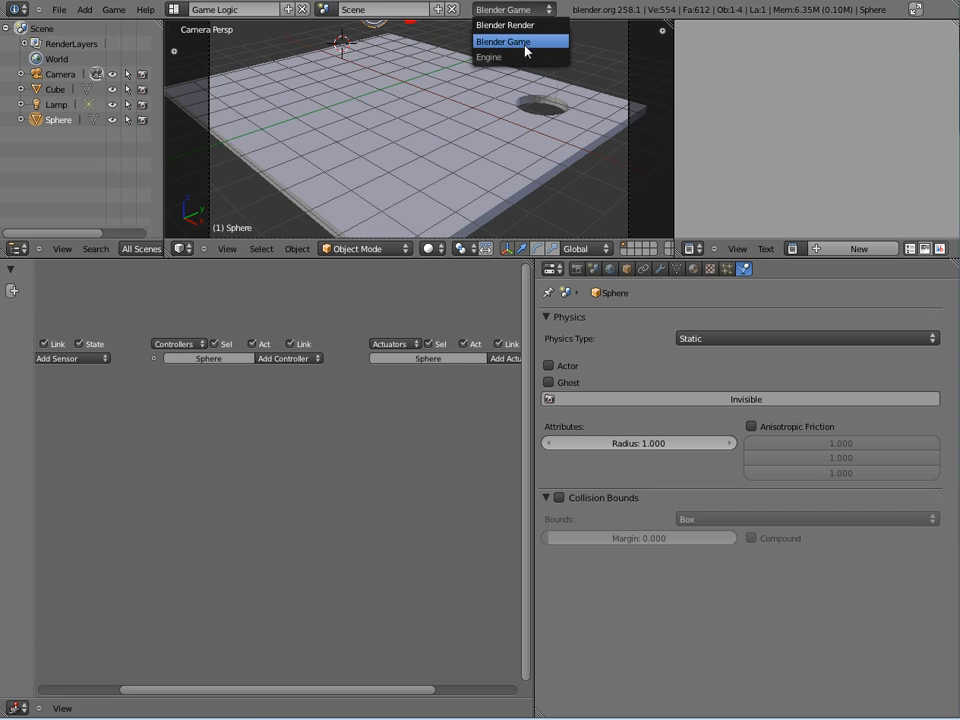
{"action": "left_click", "coordinate": [505, 25]}
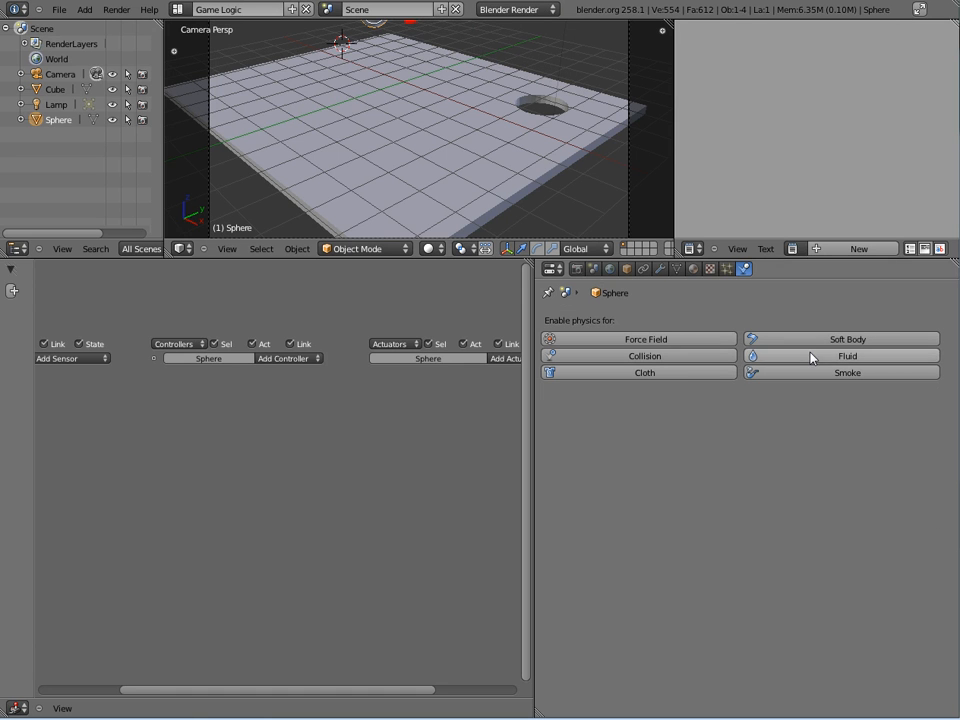
{"action": "left_click", "coordinate": [522, 10]}
{"action": "left_click", "coordinate": [518, 43]}
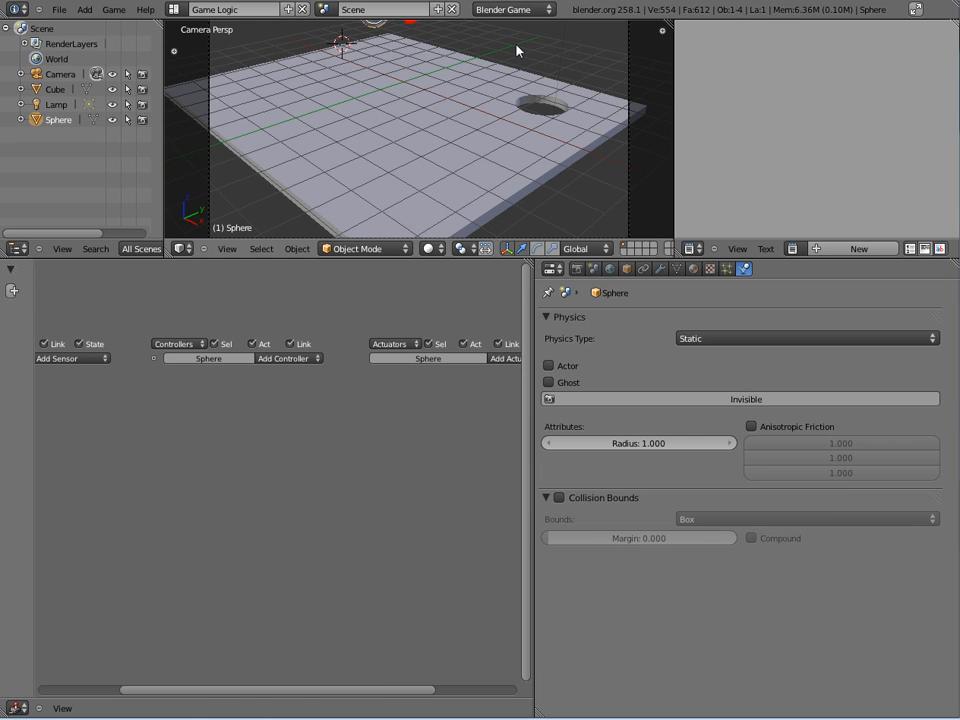
Set the sphere's physics type to Rigid Body and enable collision bounds with Sphere as the bounds shape.
{"action": "left_click", "coordinate": [705, 341]}
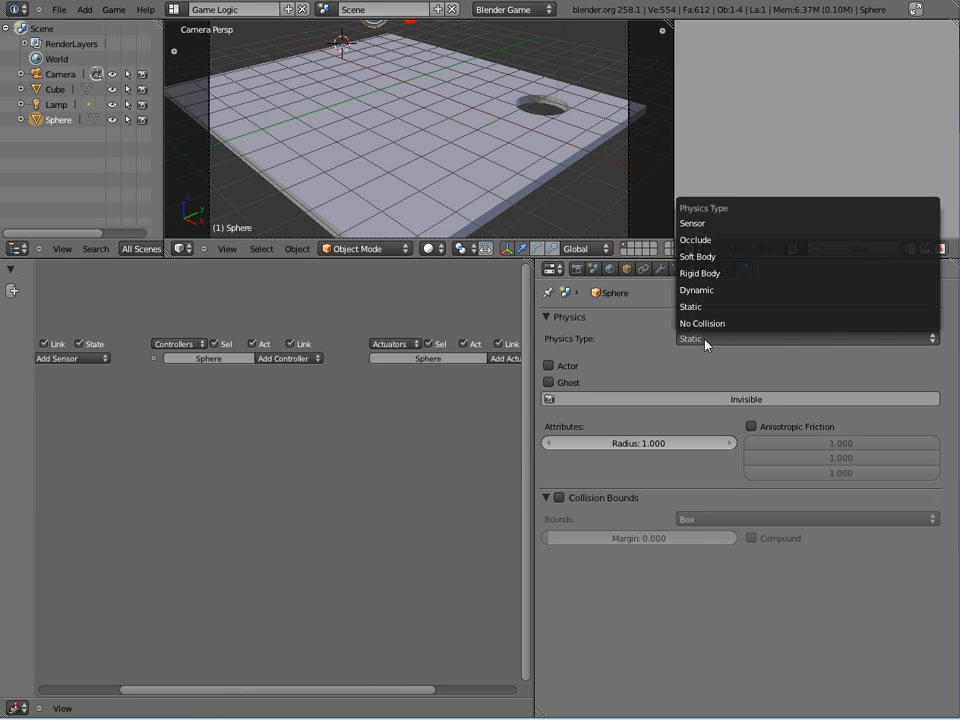
{"action": "left_click", "coordinate": [709, 280]}
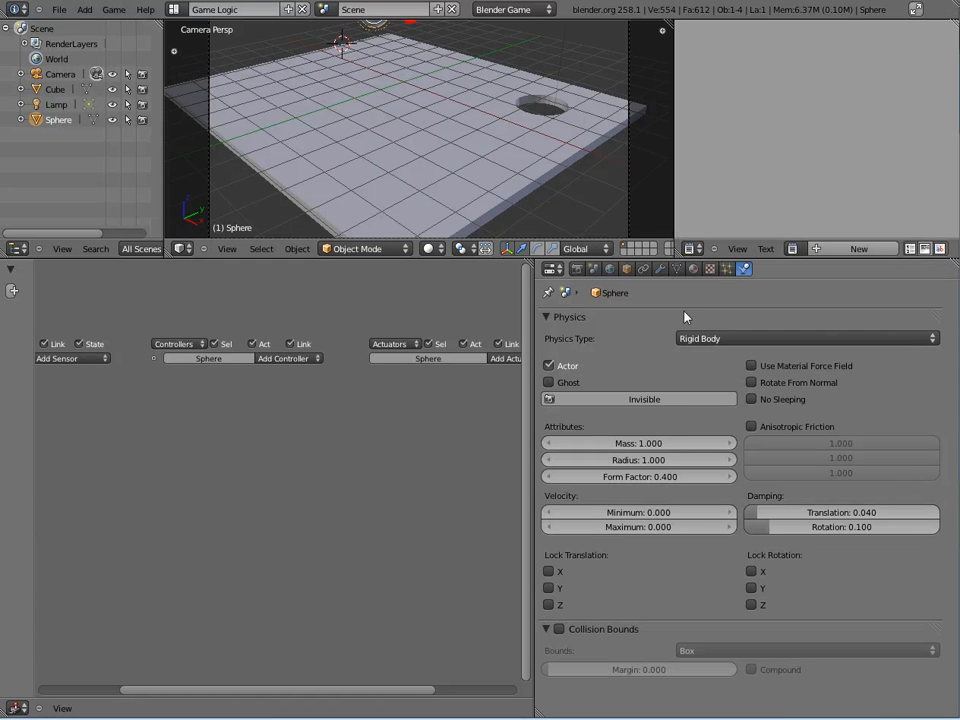
{"action": "left_click", "coordinate": [560, 630]}
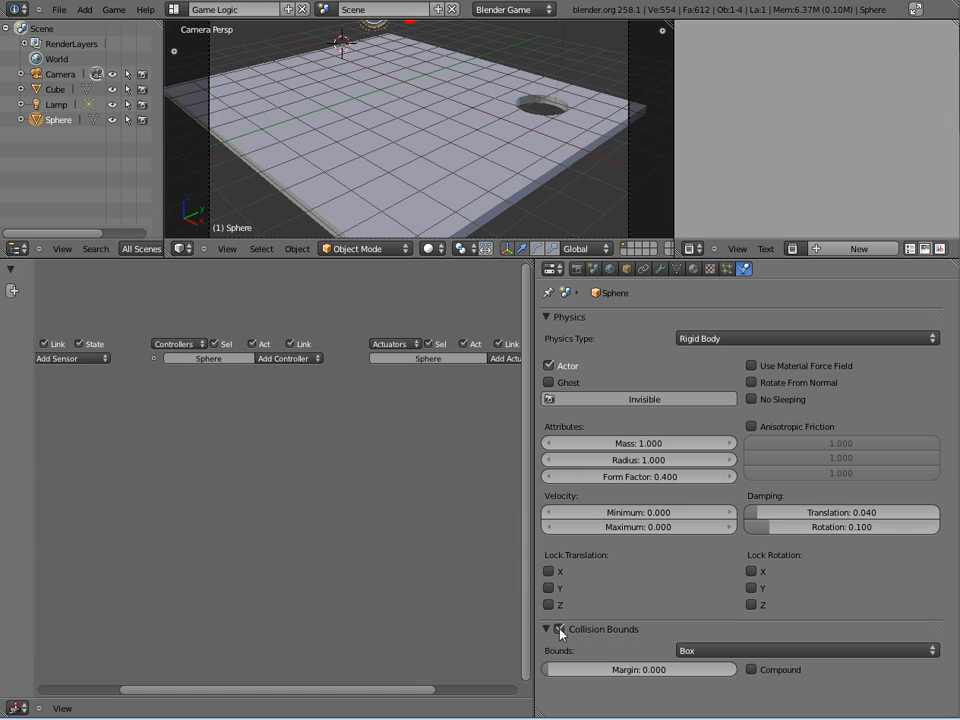
{"action": "left_click", "coordinate": [726, 652]}
{"action": "left_click", "coordinate": [708, 569]}
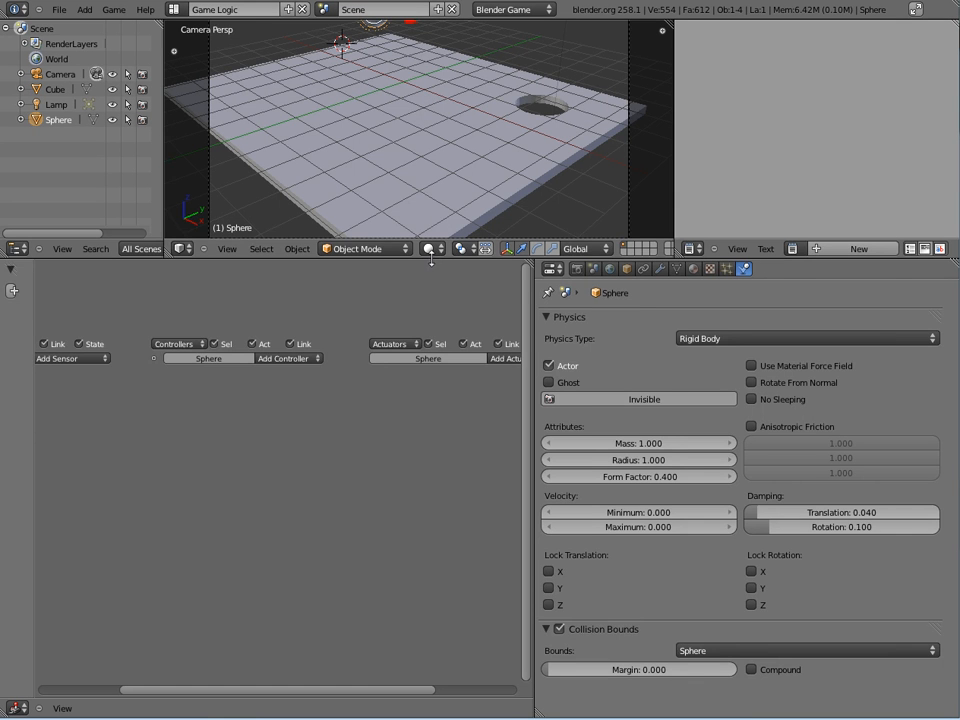
Enlarge the 3D view and test-run the game, tilting the board in all directions to roll the sphere, and stop it.
{"action": "left_click_drag", "start_coordinate": [432, 258], "coordinate": [412, 392]}
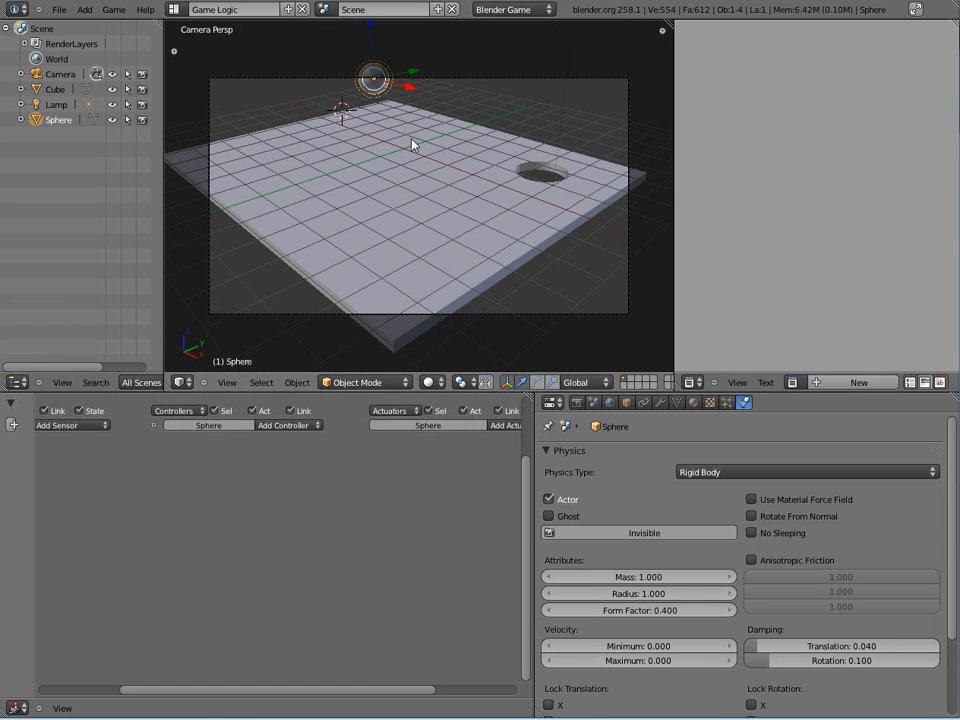
{"action": "key", "text": "p"}
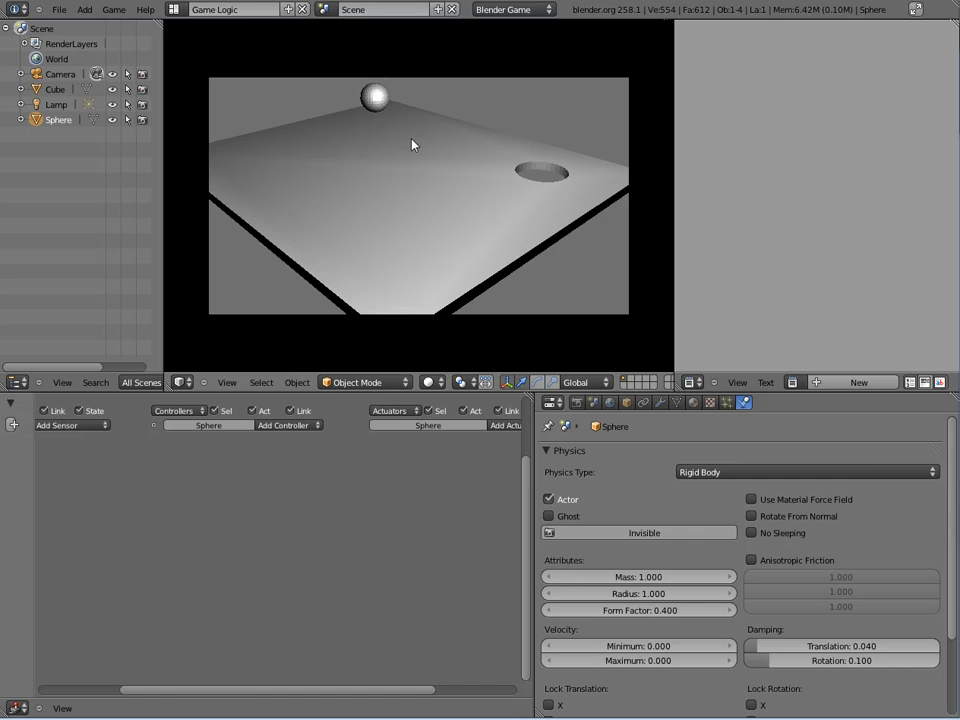
{"action": "key", "text": "Right"}
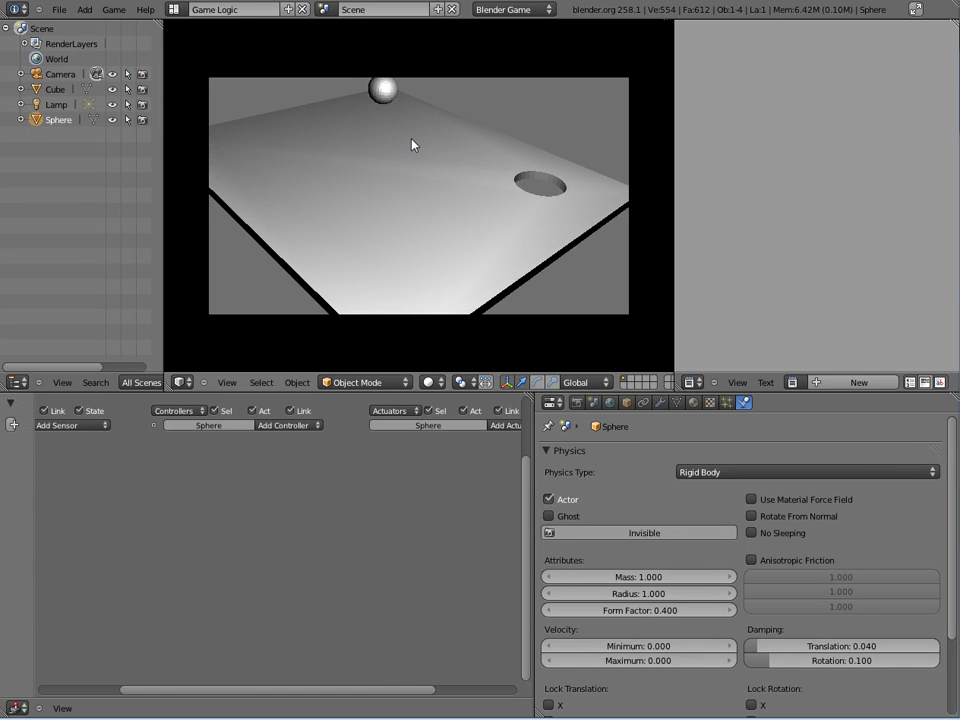
{"action": "key", "text": "Down"}
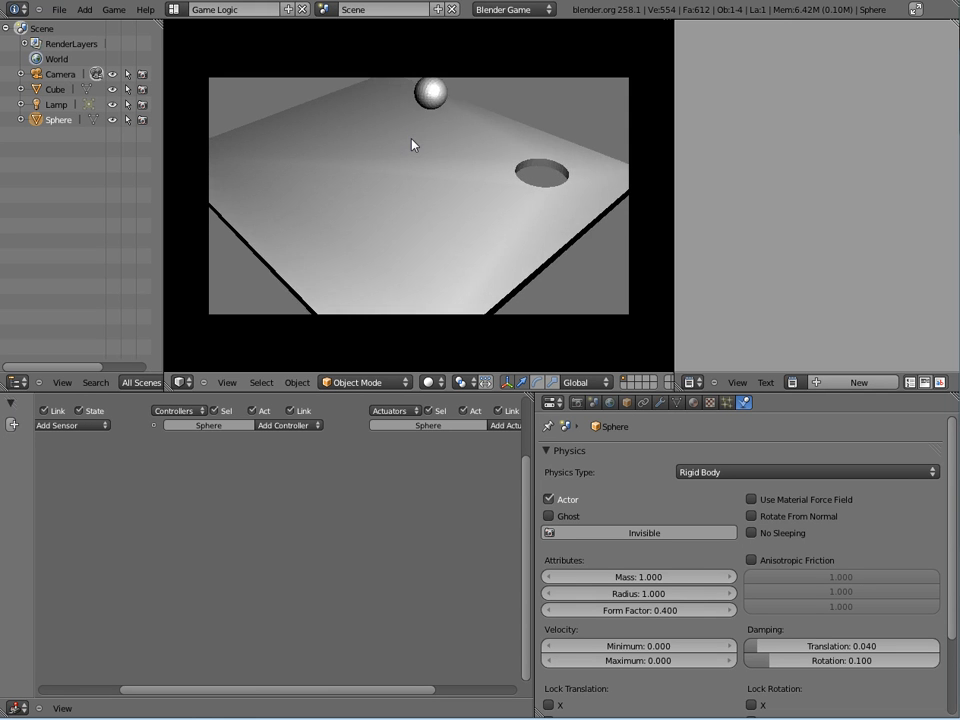
{"action": "key", "text": "Left"}
{"action": "key", "text": "Down"}
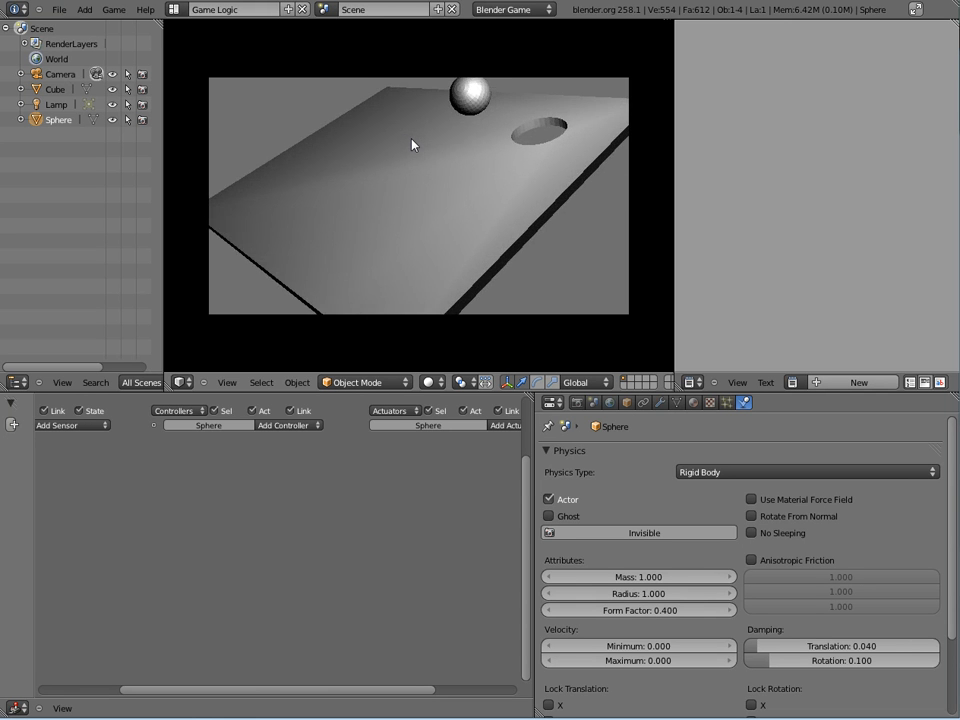
{"action": "key", "text": "Right"}
{"action": "key", "text": "Up"}
{"action": "key", "text": "Up"}
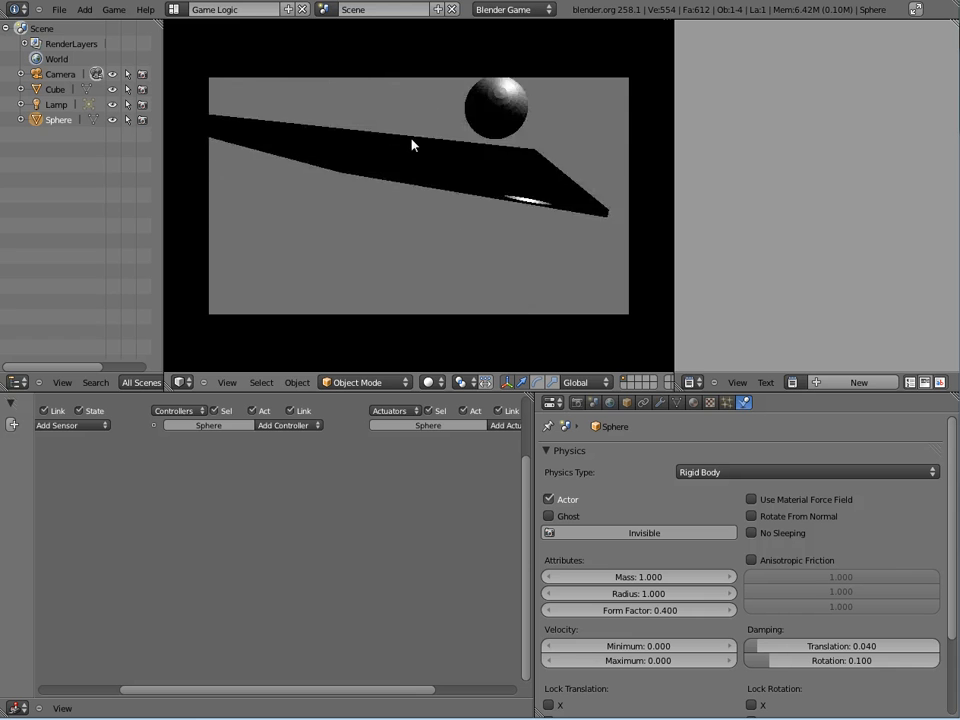
{"action": "key", "text": "Left"}
{"action": "key", "text": "Down"}
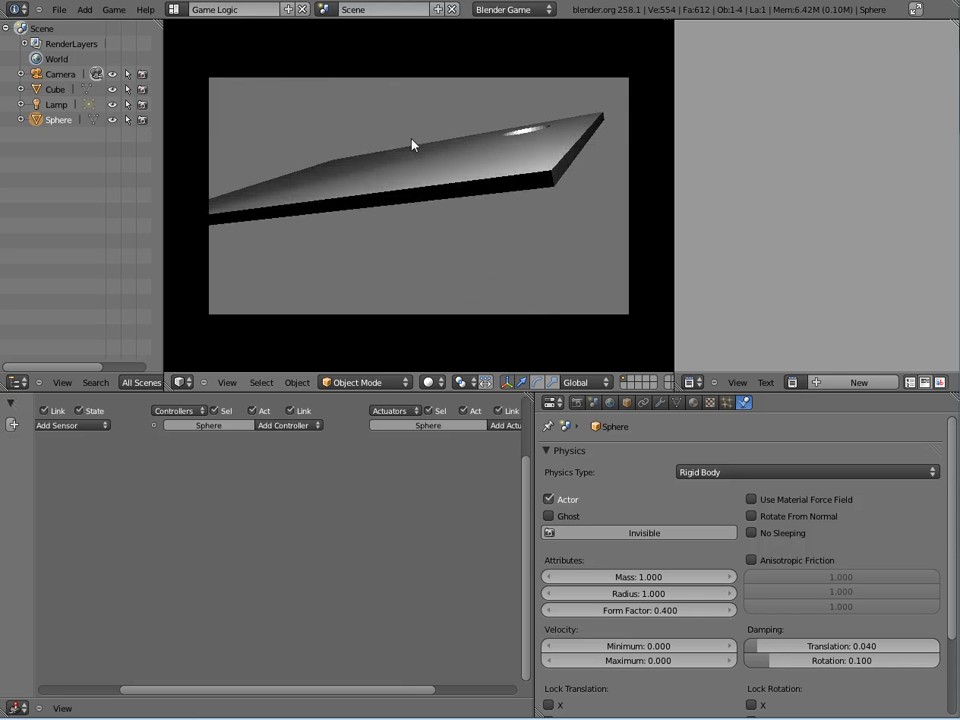
{"action": "key", "text": "Escape"}
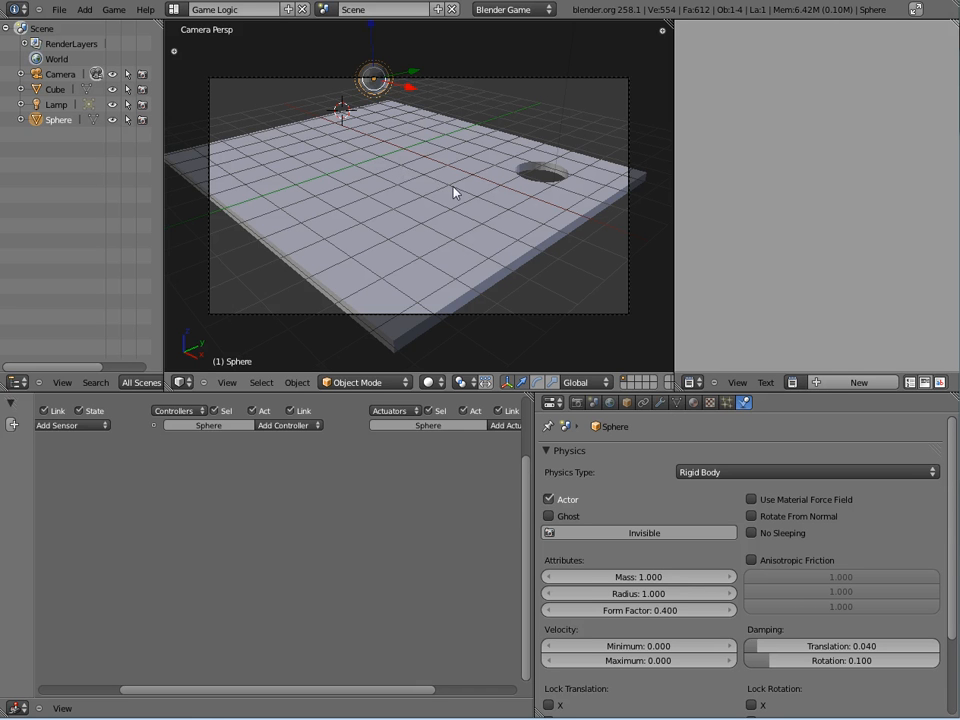
Set the world's physics gravity to 15.
{"action": "left_click", "coordinate": [611, 402]}
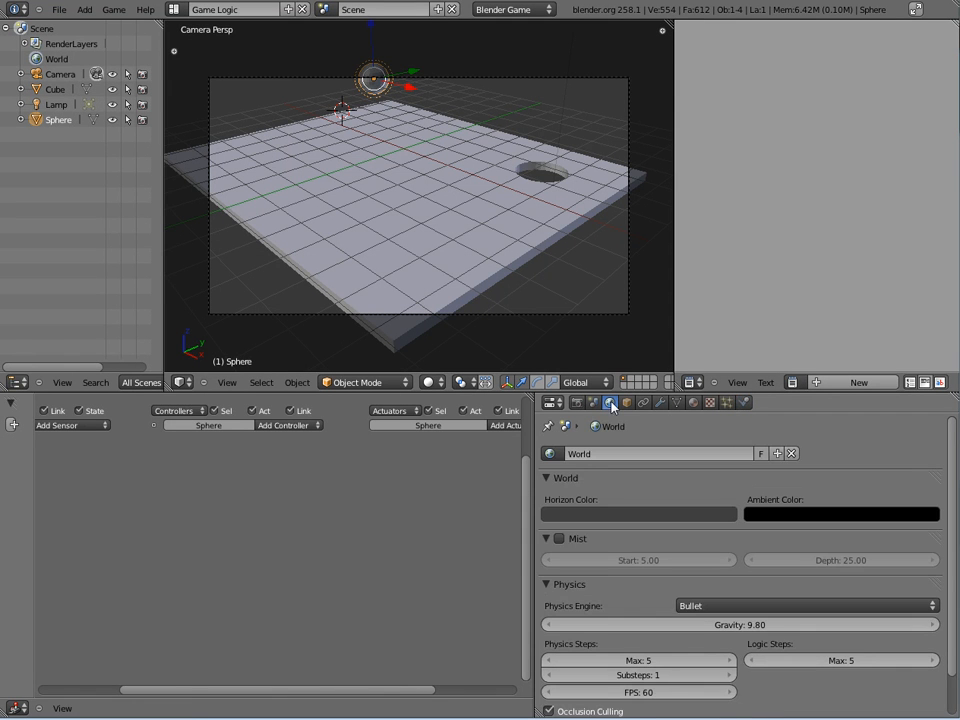
{"action": "scroll", "coordinate": [952, 575], "scroll_direction": "down", "scroll_amount": 2}
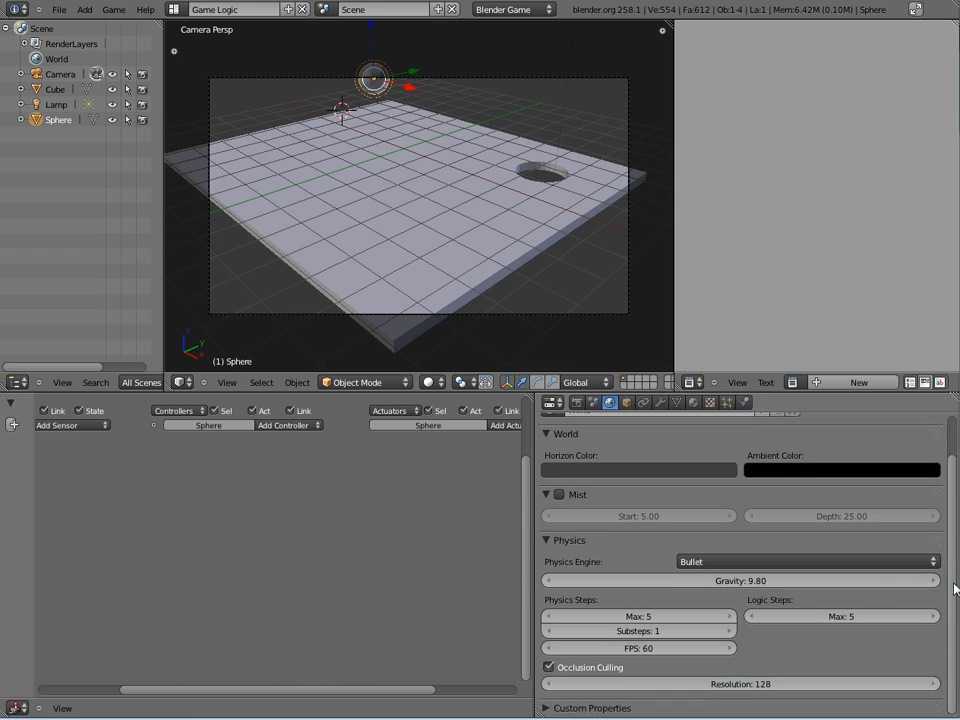
{"action": "left_click", "coordinate": [752, 580]}
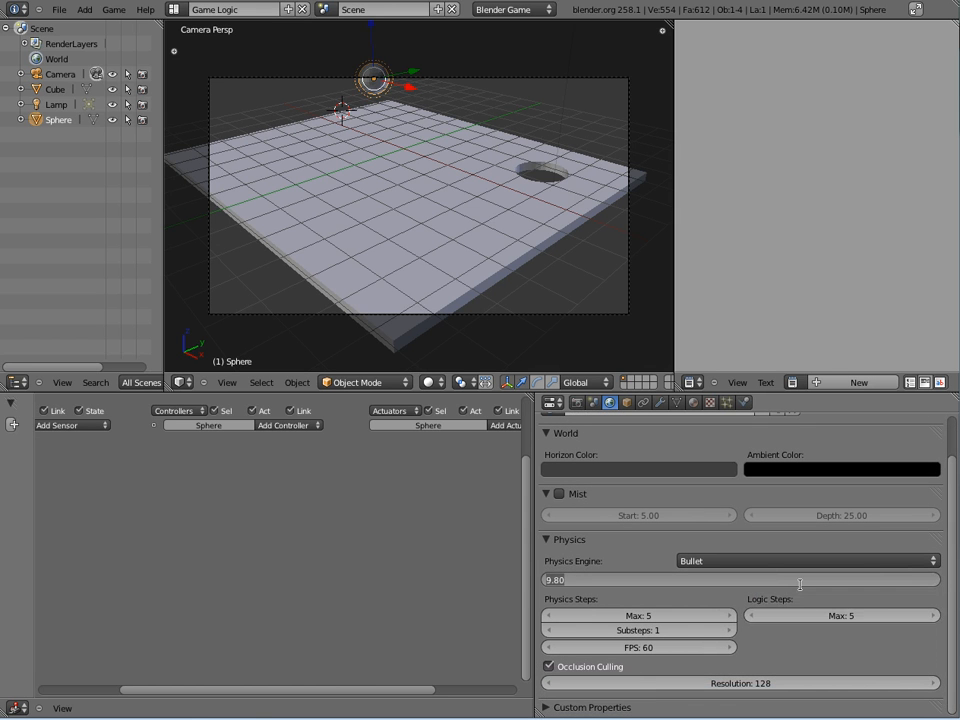
{"action": "type", "text": "15"}
{"action": "key", "text": "Return"}
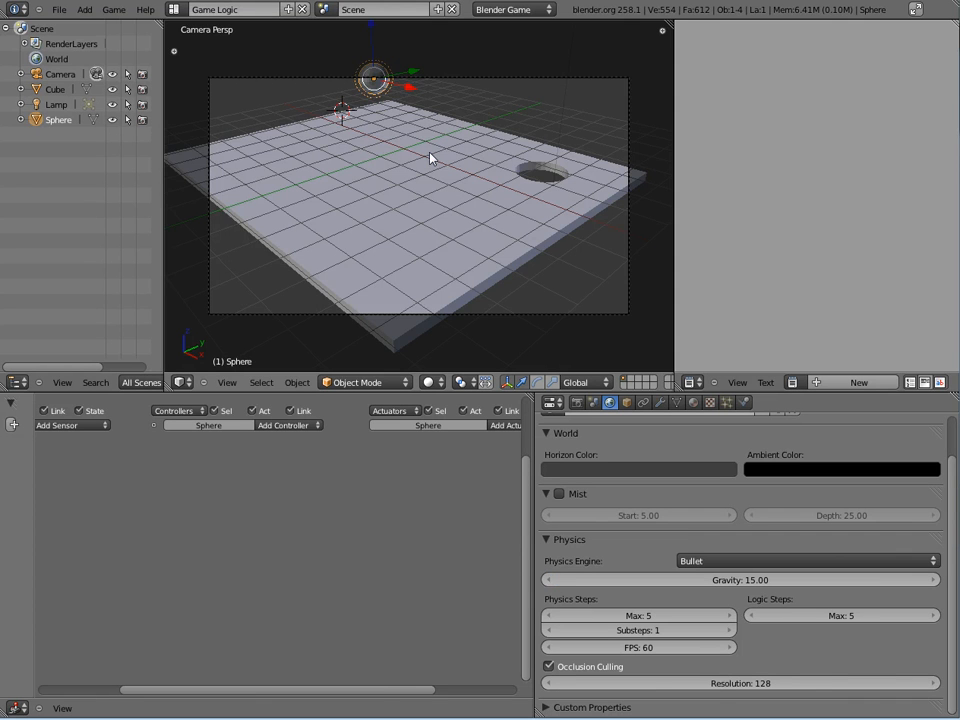
Run the game again and tilt the board to roll the sphere toward the hole.
{"action": "key", "text": "p"}
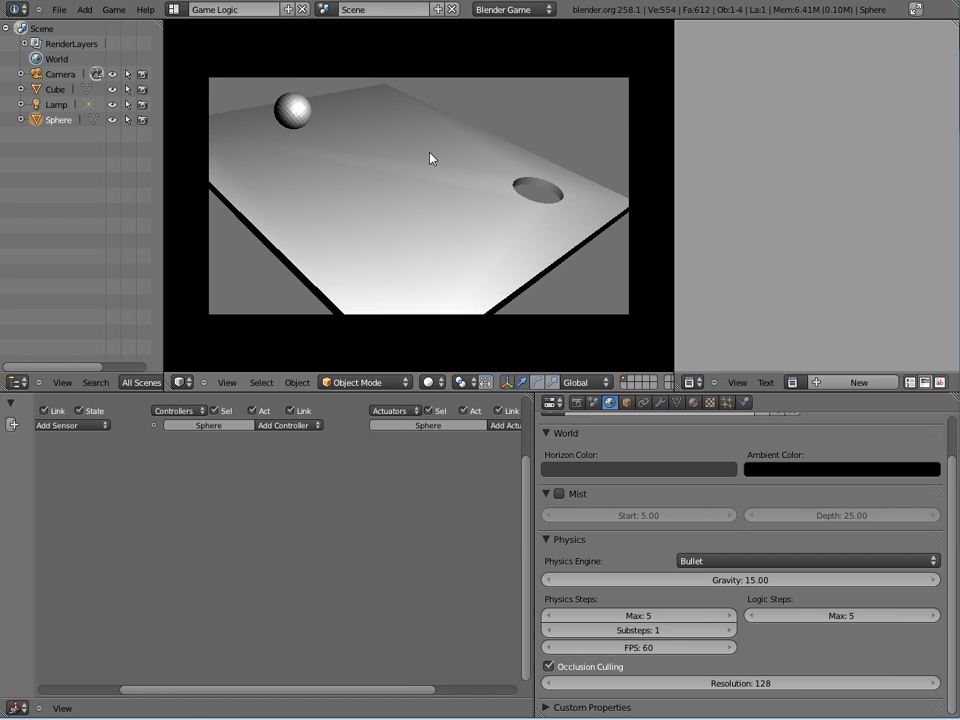
{"action": "key", "text": "Up"}
{"action": "key", "text": "Left"}
{"action": "key", "text": "Down"}
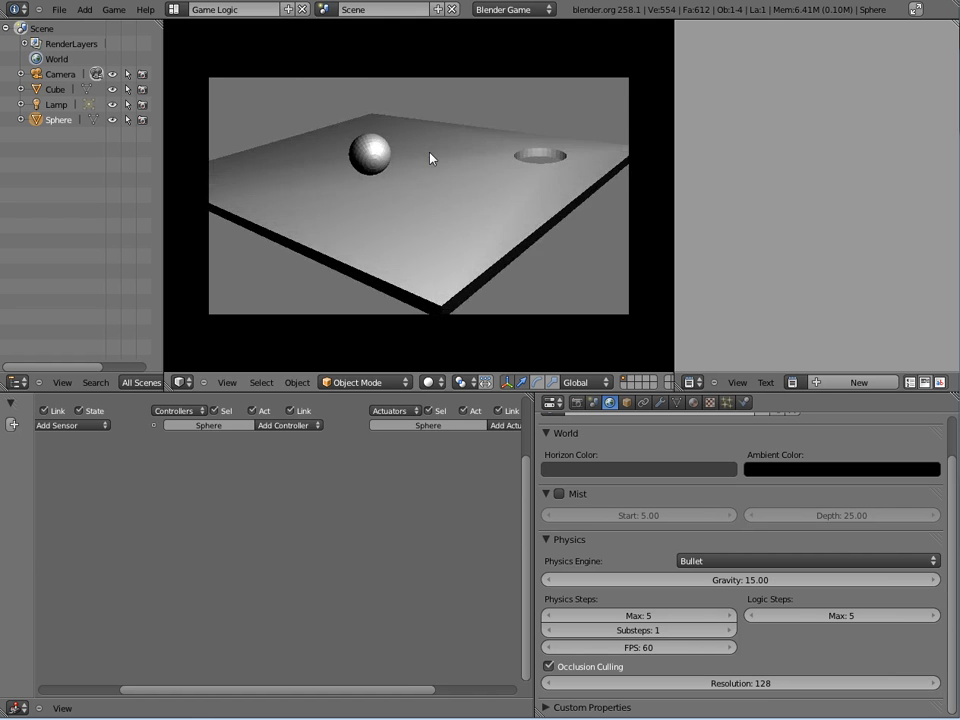
{"action": "key", "text": "Right"}
{"action": "key", "text": "Up"}
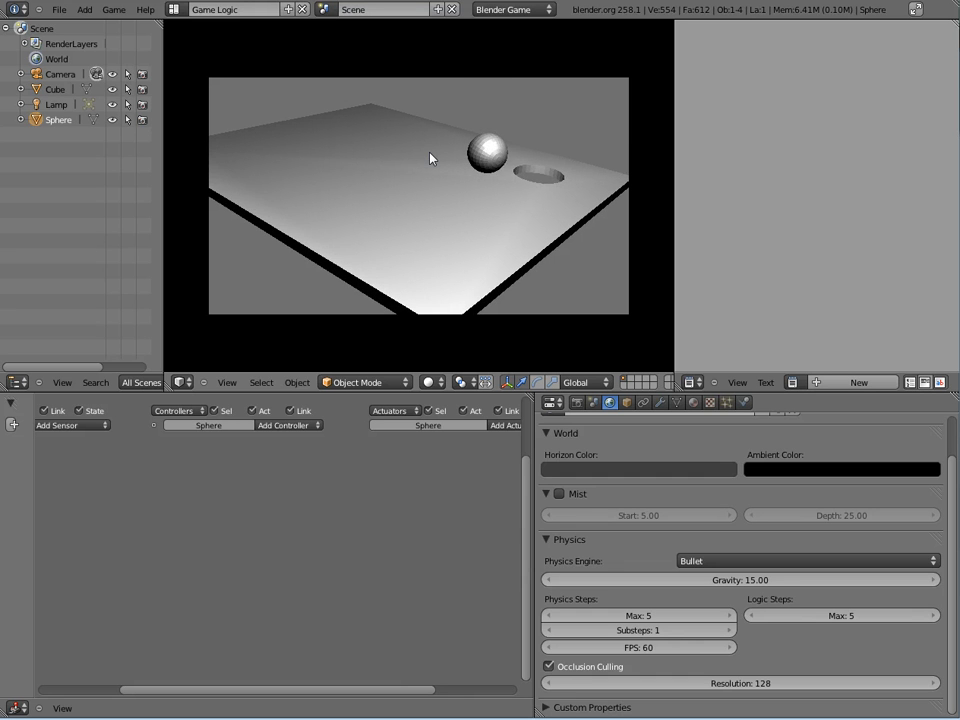